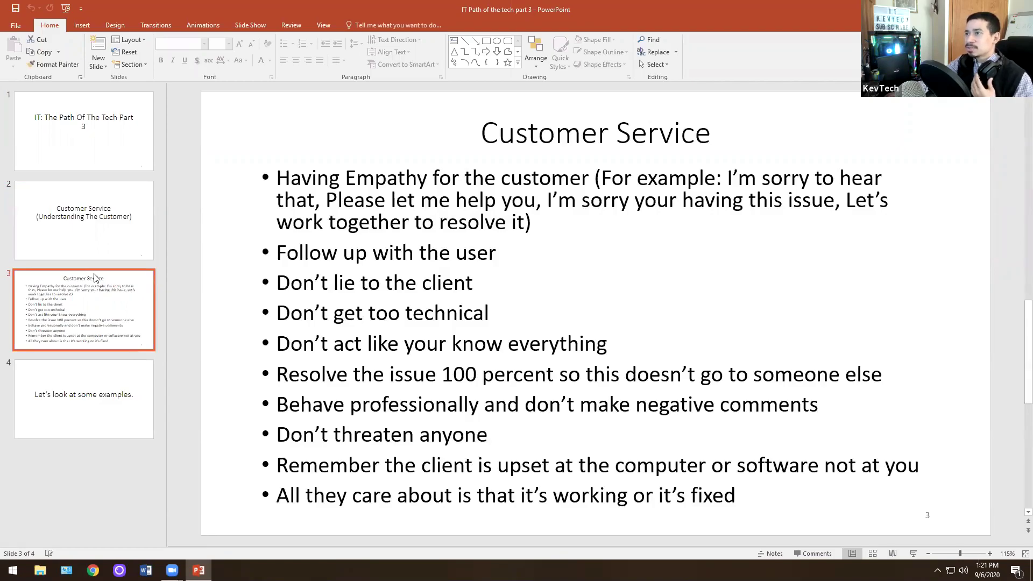
Step: Go over the Customer Service slide 3 guidelines, then switch to the Chrome browser
{"action": "left_click", "coordinate": [94, 275]}
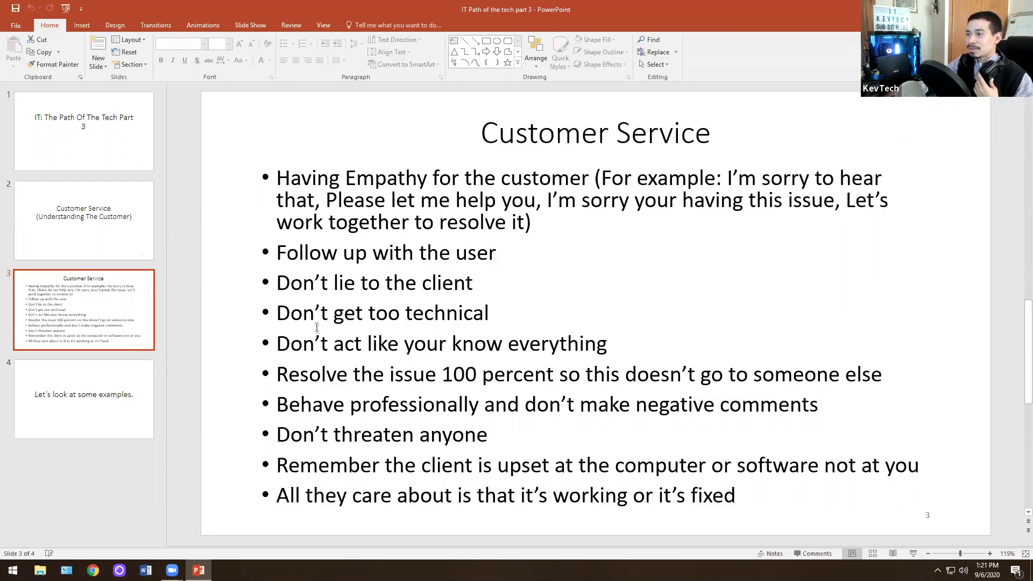
{"action": "left_click", "coordinate": [337, 377]}
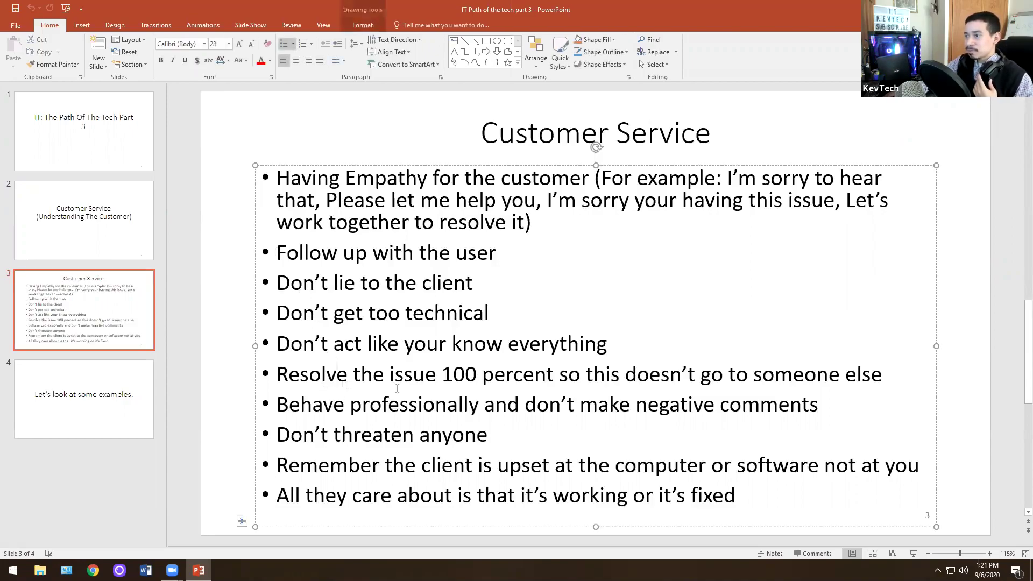
{"action": "left_click", "coordinate": [243, 321]}
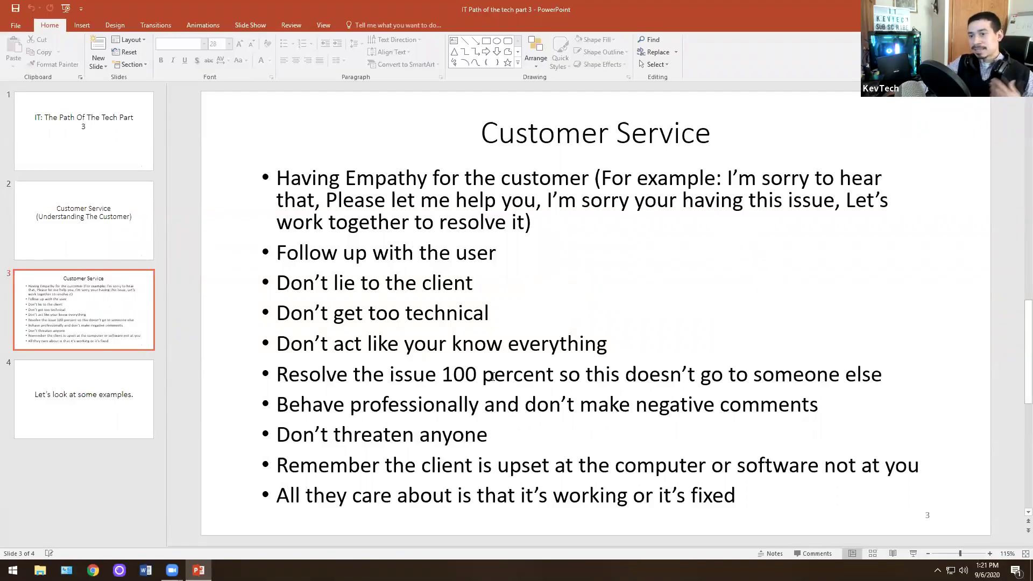
{"action": "left_click", "coordinate": [93, 570]}
Step: From the Helpdesk bookmark, start a new Incident with subject 'test' and requester System
{"action": "left_click", "coordinate": [220, 45]}
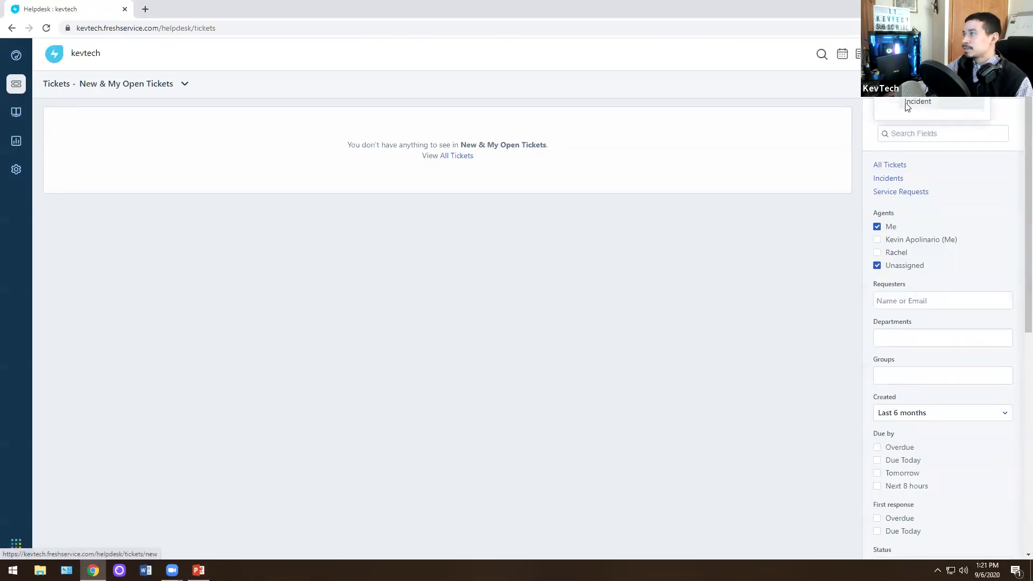
{"action": "left_click", "coordinate": [901, 108]}
{"action": "left_click", "coordinate": [297, 188]}
{"action": "type", "text": "tesy"}
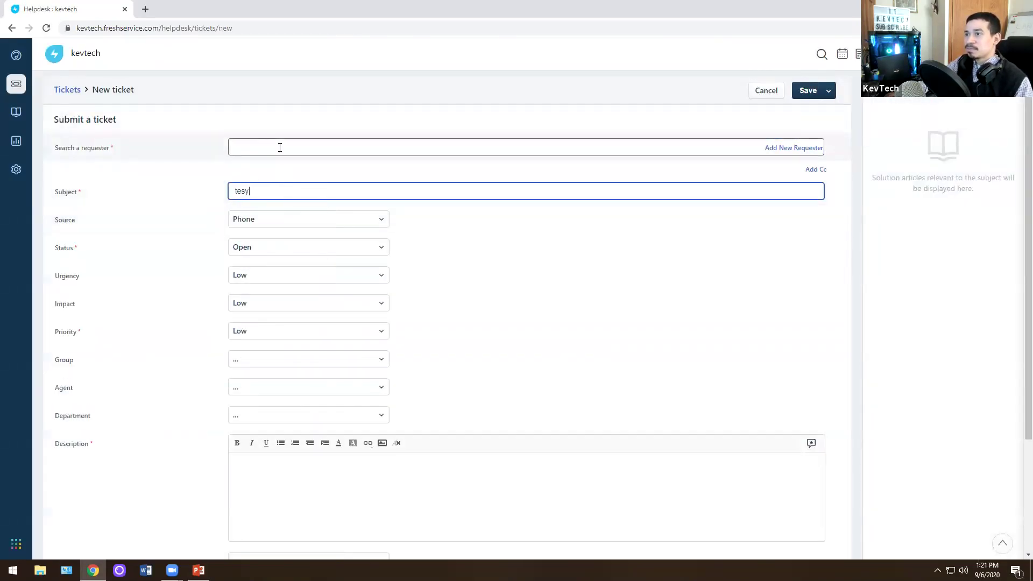
{"action": "key", "text": "BackSpace"}
{"action": "type", "text": "t"}
{"action": "left_click", "coordinate": [282, 149]}
{"action": "left_click", "coordinate": [281, 188]}
Step: After the required-field warning, enter the description 'test' and submit the ticket
{"action": "left_click", "coordinate": [311, 466]}
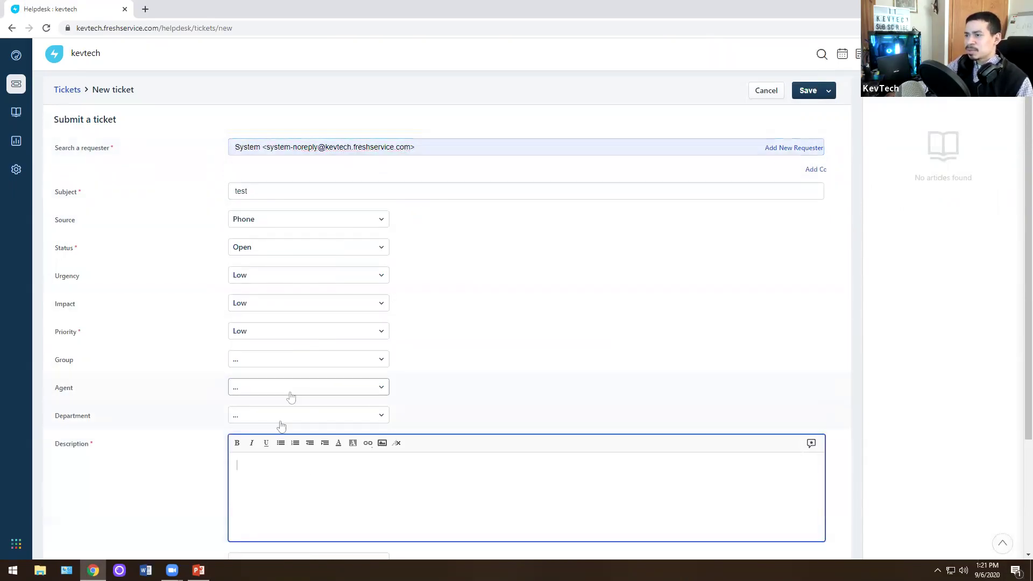
{"action": "scroll", "coordinate": [775, 137], "scroll_direction": "down", "scroll_amount": 2}
{"action": "scroll", "coordinate": [775, 136], "scroll_direction": "up", "scroll_amount": 2}
{"action": "left_click", "coordinate": [799, 93]}
{"action": "left_click", "coordinate": [810, 93]}
{"action": "scroll", "coordinate": [444, 327], "scroll_direction": "down", "scroll_amount": 1}
{"action": "scroll", "coordinate": [444, 327], "scroll_direction": "down", "scroll_amount": 3}
{"action": "left_click", "coordinate": [301, 319]}
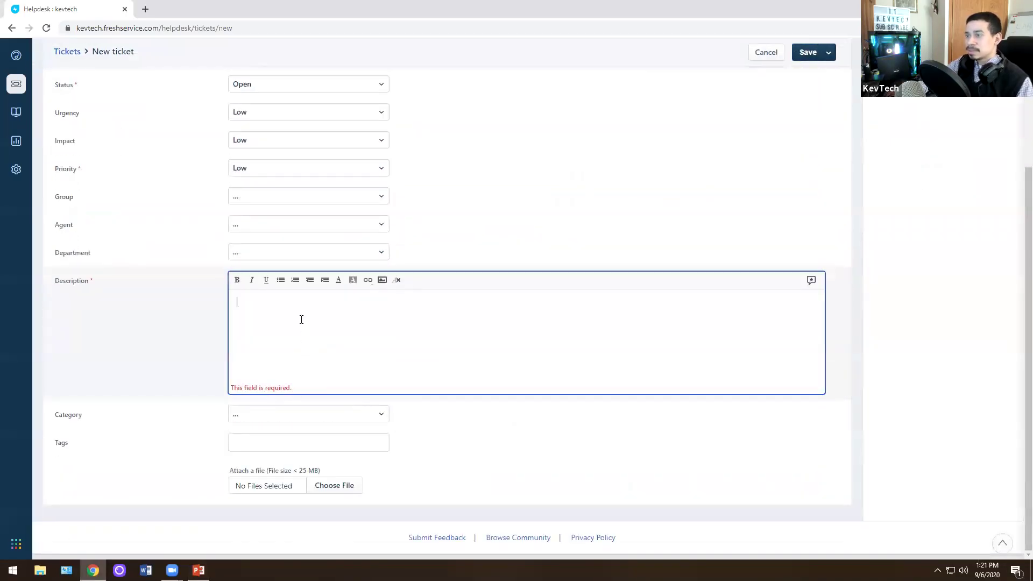
{"action": "type", "text": "test"}
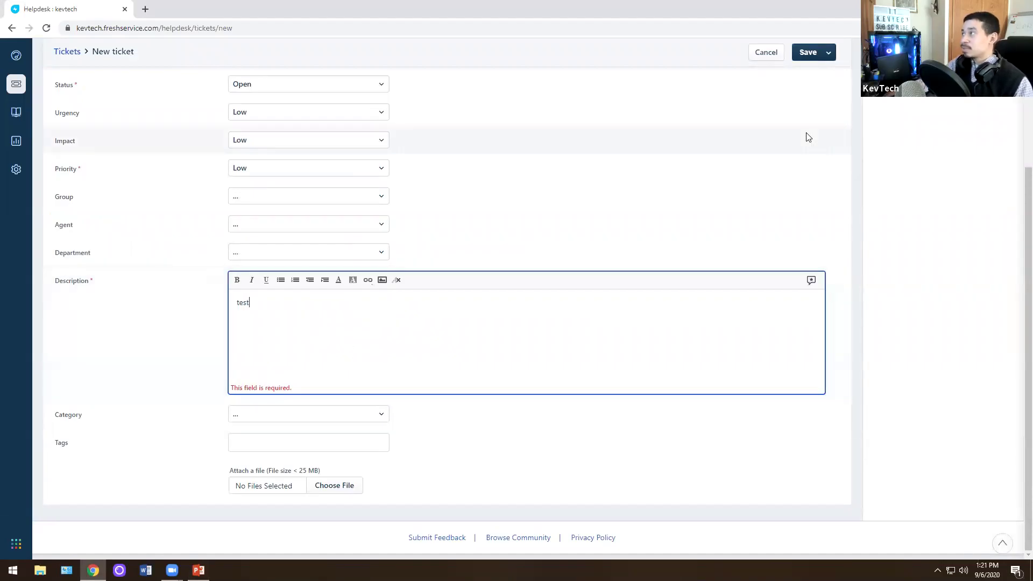
{"action": "left_click", "coordinate": [810, 51]}
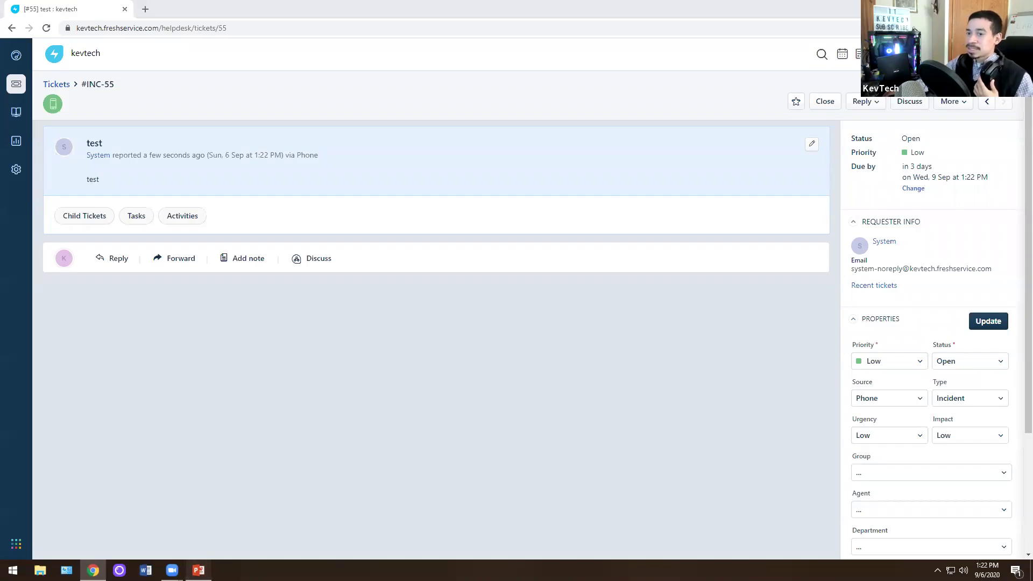
Step: Return to PowerPoint's Customer Service slide 3 after creating ticket INC-55
{"action": "left_click", "coordinate": [199, 570]}
{"action": "scroll", "coordinate": [231, 479], "scroll_direction": "down", "scroll_amount": 1}
{"action": "scroll", "coordinate": [288, 394], "scroll_direction": "up", "scroll_amount": 1}
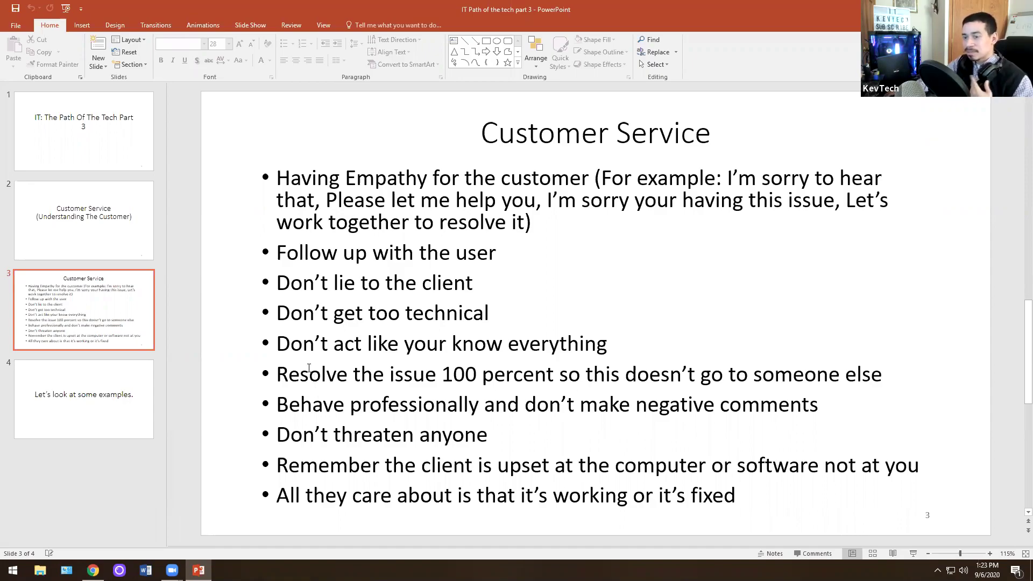
Step: Show slide 4, 'Let's look at some examples'
{"action": "left_click", "coordinate": [87, 402]}
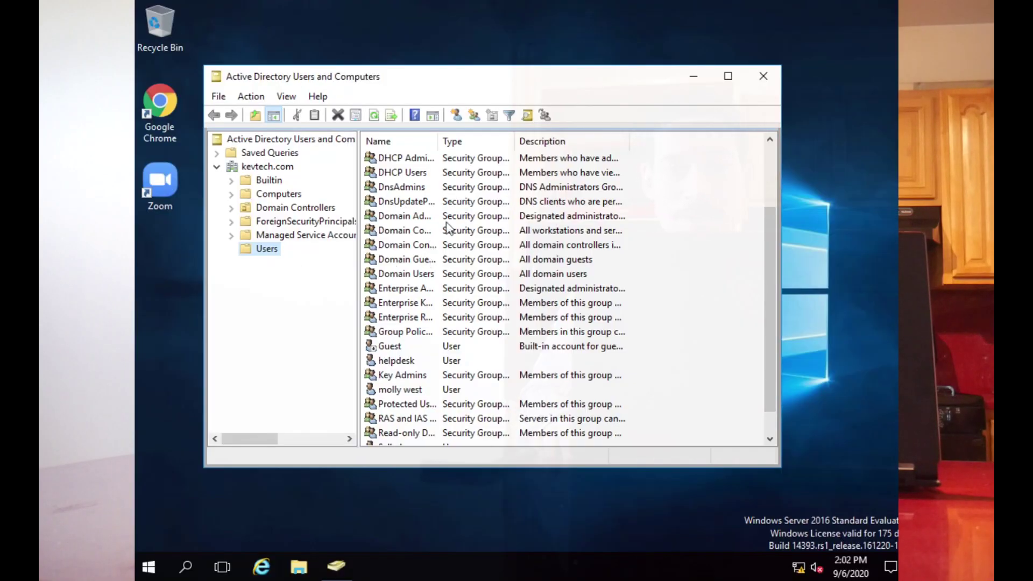
Step: In the user's properties, tick Unlock account on the Account tab, apply, and close
{"action": "left_click", "coordinate": [453, 216]}
{"action": "scroll", "coordinate": [449, 227], "scroll_direction": "down", "scroll_amount": 1}
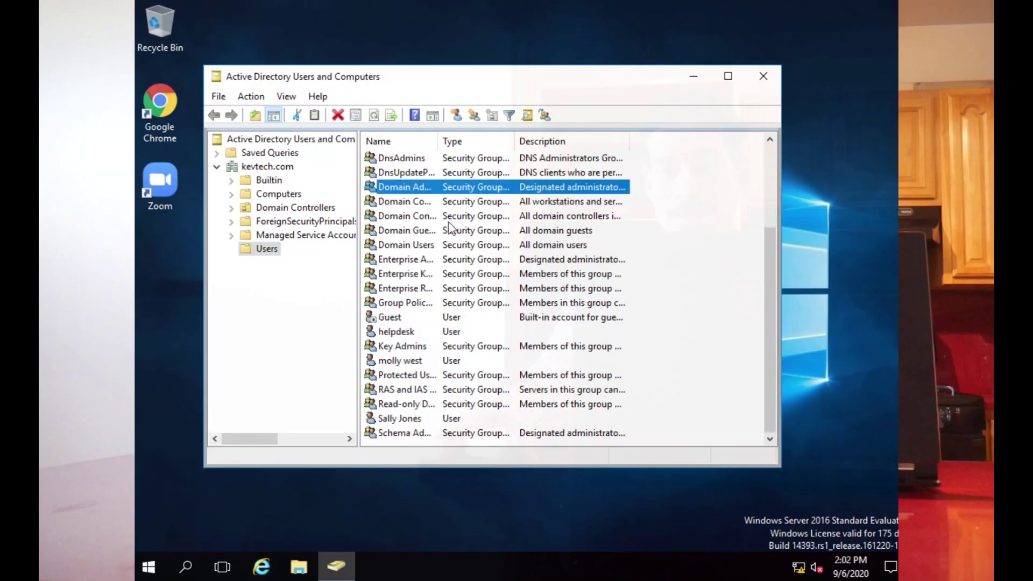
{"action": "double_click", "coordinate": [404, 360]}
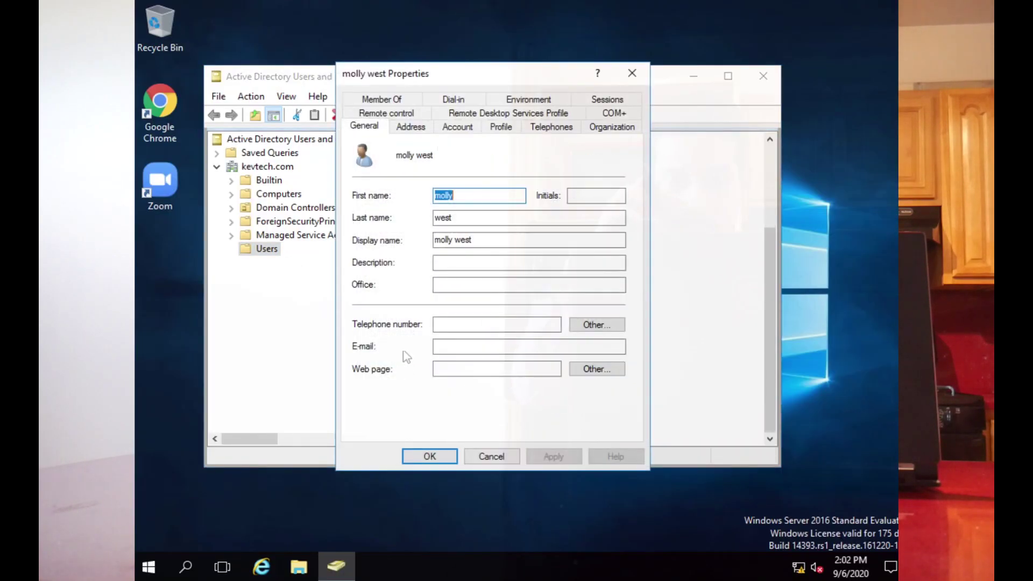
{"action": "left_click", "coordinate": [444, 129]}
{"action": "left_click", "coordinate": [381, 258]}
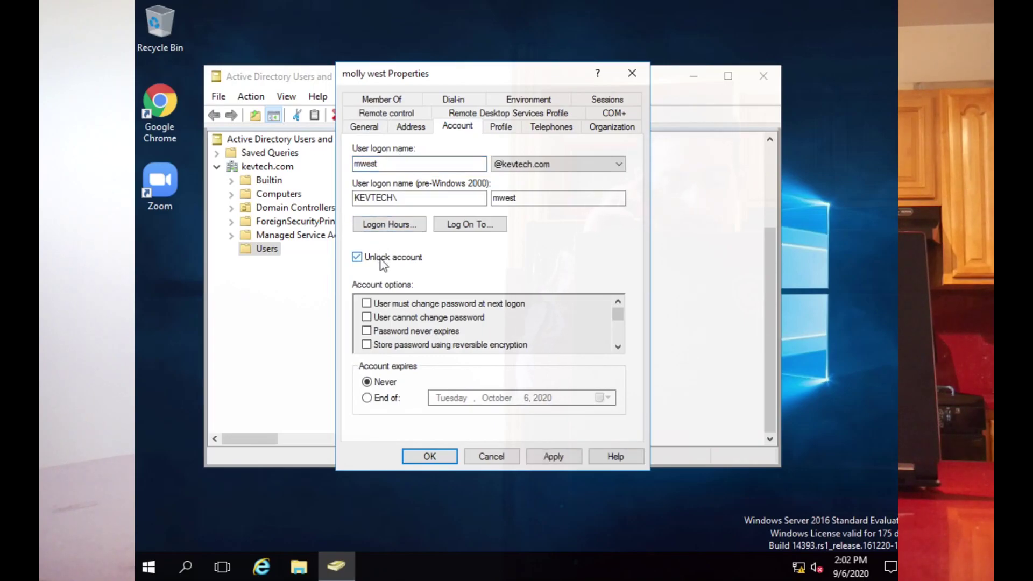
{"action": "left_click", "coordinate": [551, 458]}
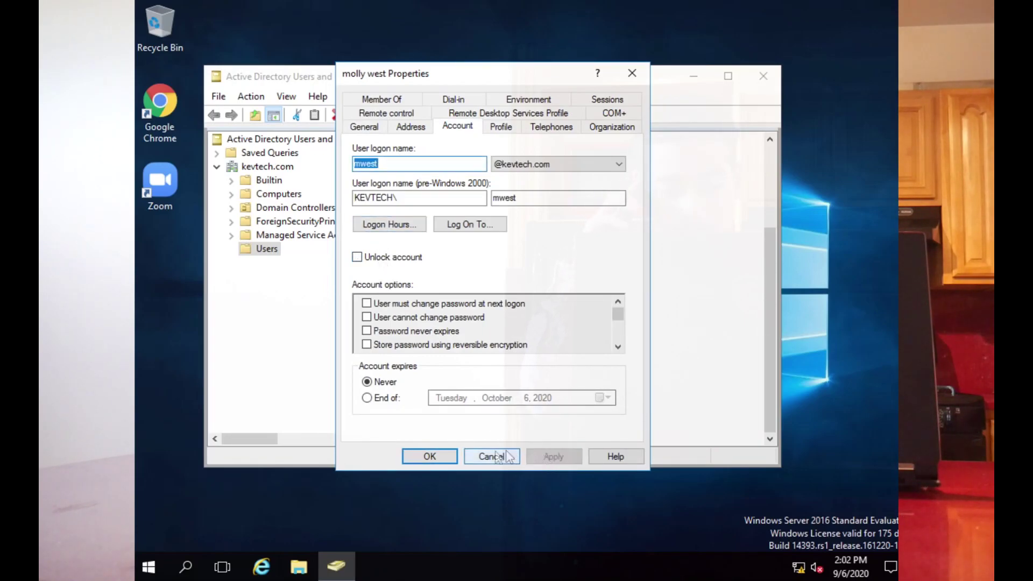
{"action": "left_click", "coordinate": [435, 463]}
Step: Launch Command Prompt via cmd and move its window aside
{"action": "left_click", "coordinate": [149, 567]}
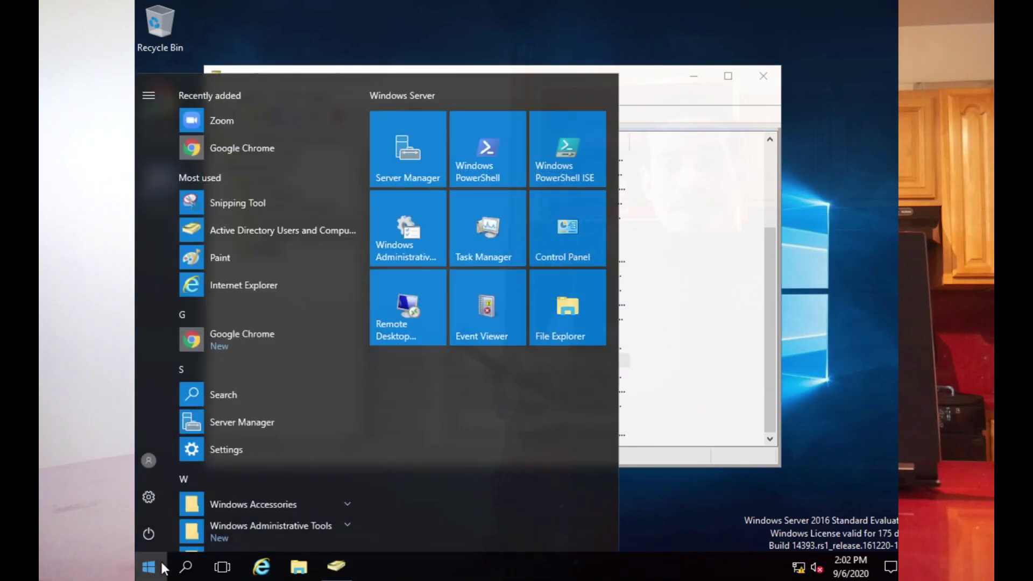
{"action": "type", "text": "cmd"}
{"action": "key", "text": "Return"}
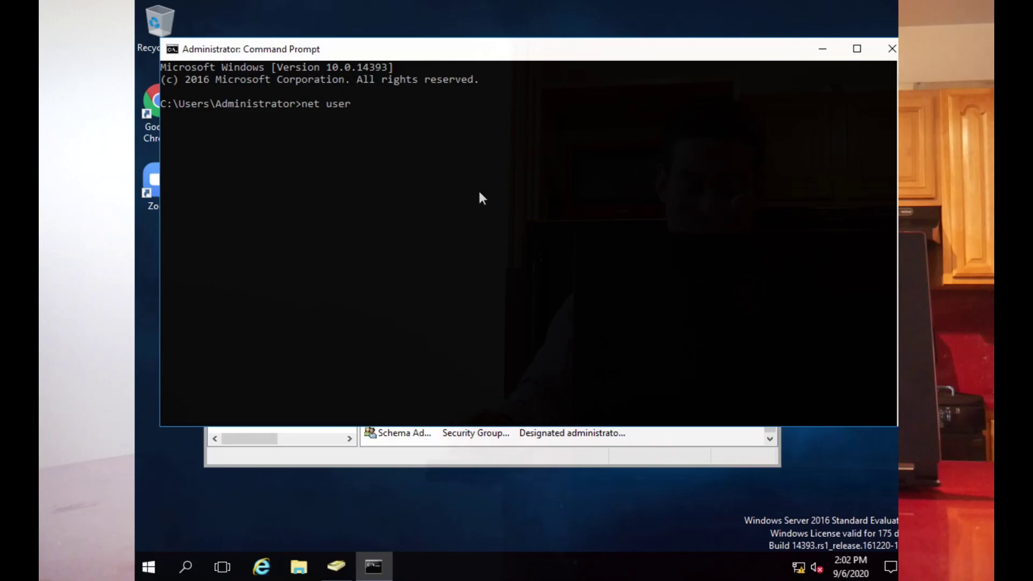
{"action": "left_click_drag", "start_coordinate": [435, 57], "coordinate": [690, 51]}
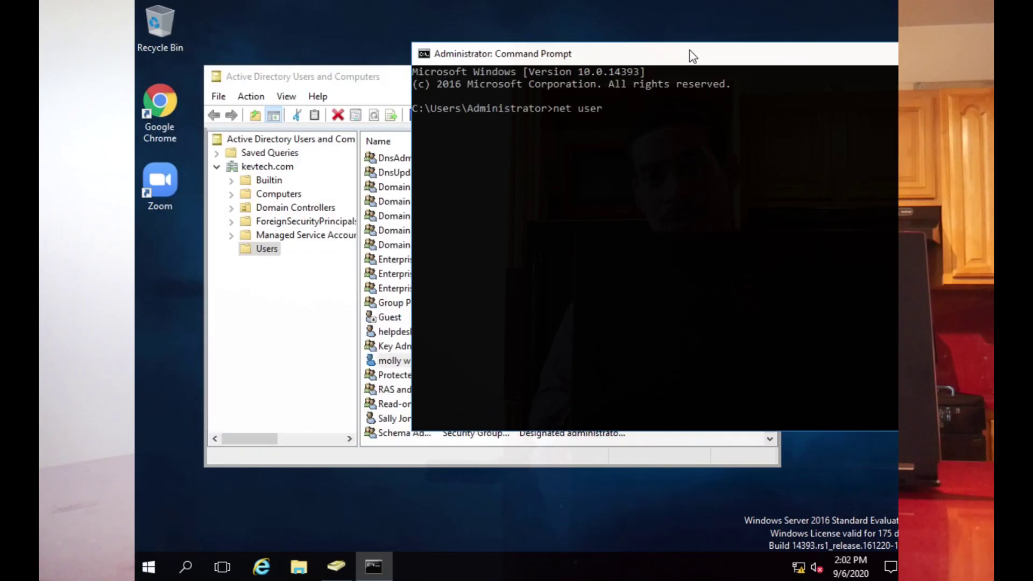
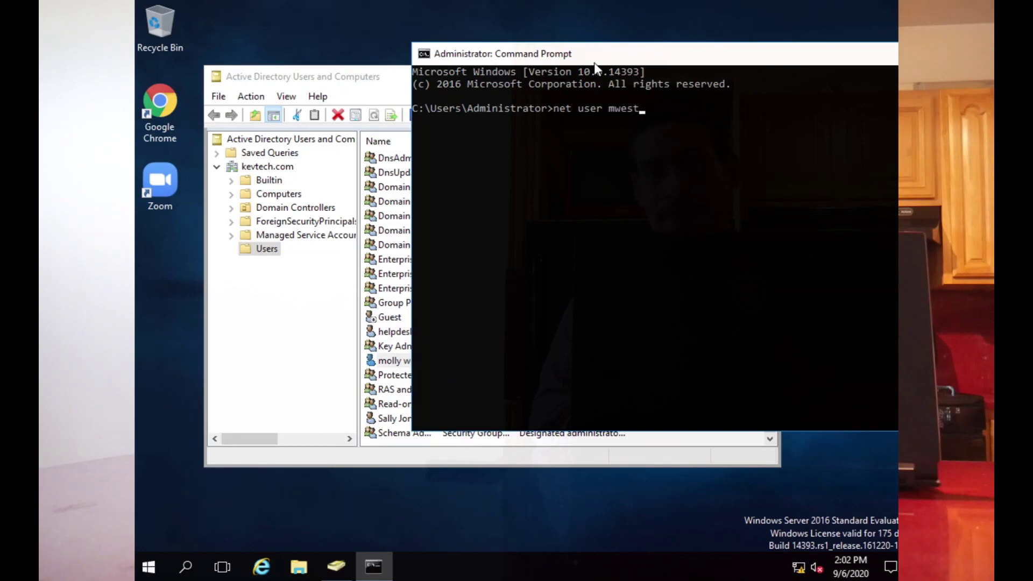
Step: Run net user with the user's logon name and /domain, highlighting the password date lines
{"action": "type", "text": " /domain"}
{"action": "key", "text": "Return"}
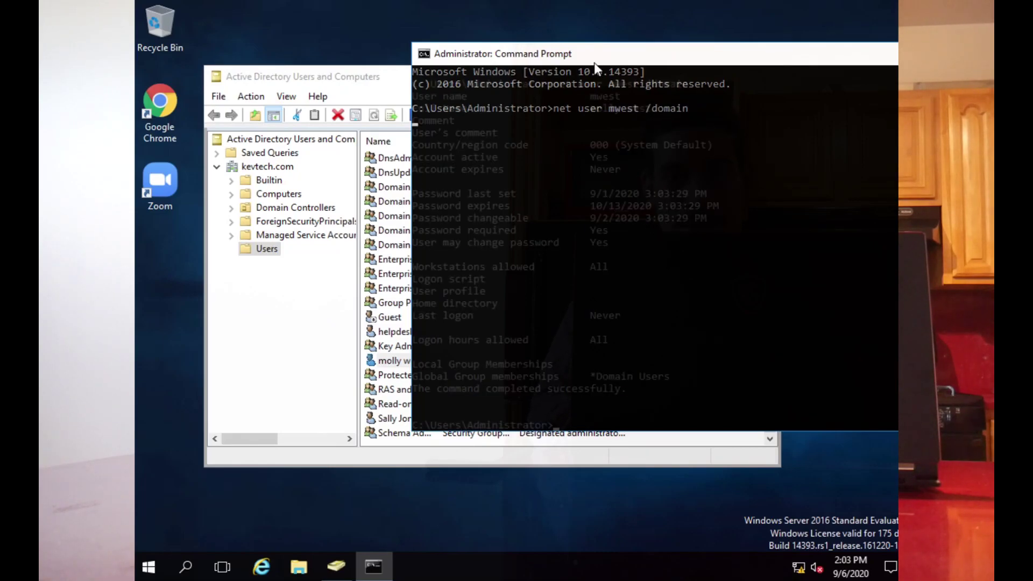
{"action": "left_click_drag", "start_coordinate": [413, 218], "coordinate": [560, 237]}
{"action": "left_click_drag", "start_coordinate": [673, 231], "coordinate": [708, 243]}
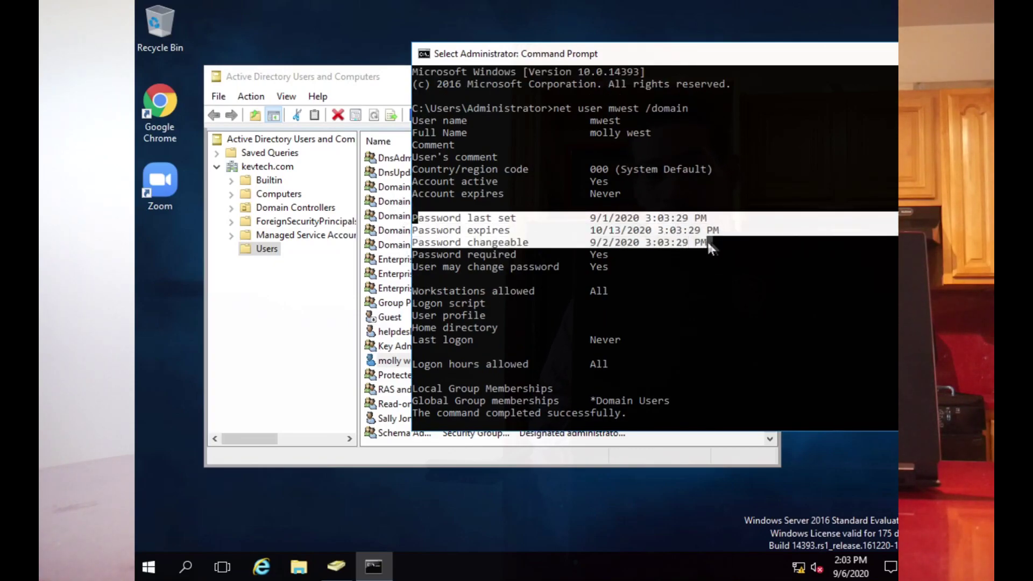
{"action": "left_click", "coordinate": [385, 216]}
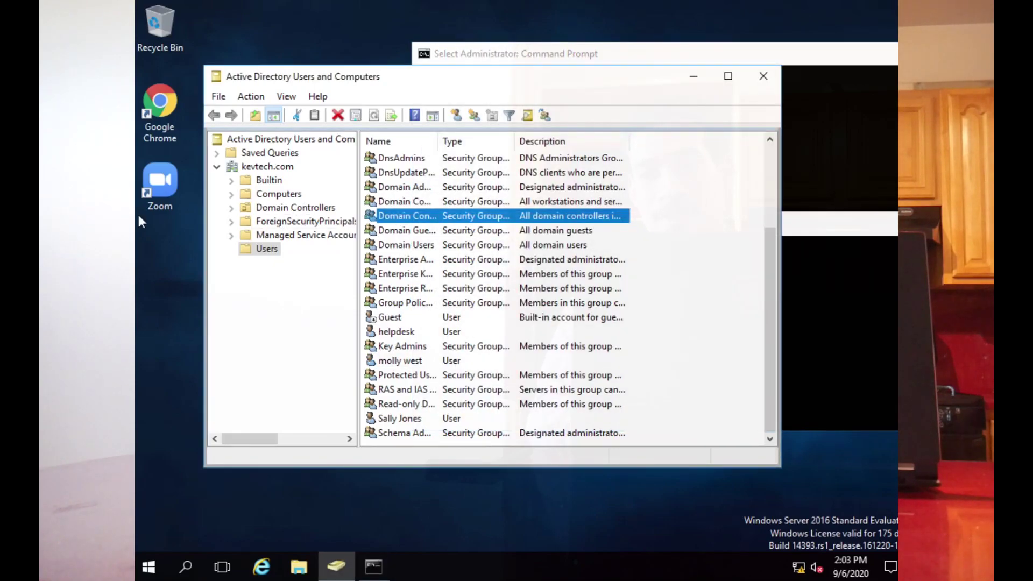